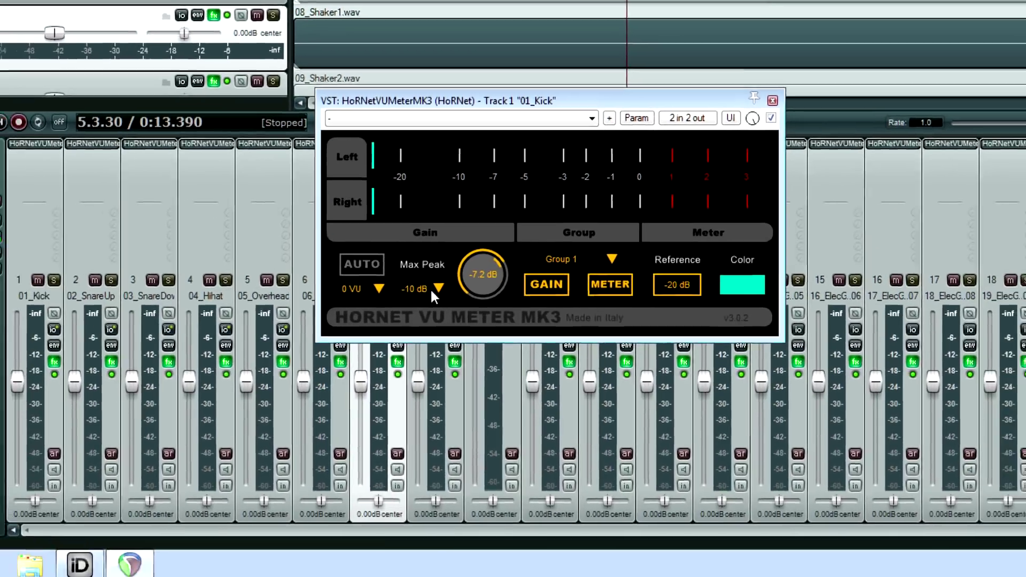
Step: Examine the available Max Peak limits in the VU meter plugin on the 01_Kick track
left_click(427, 365)
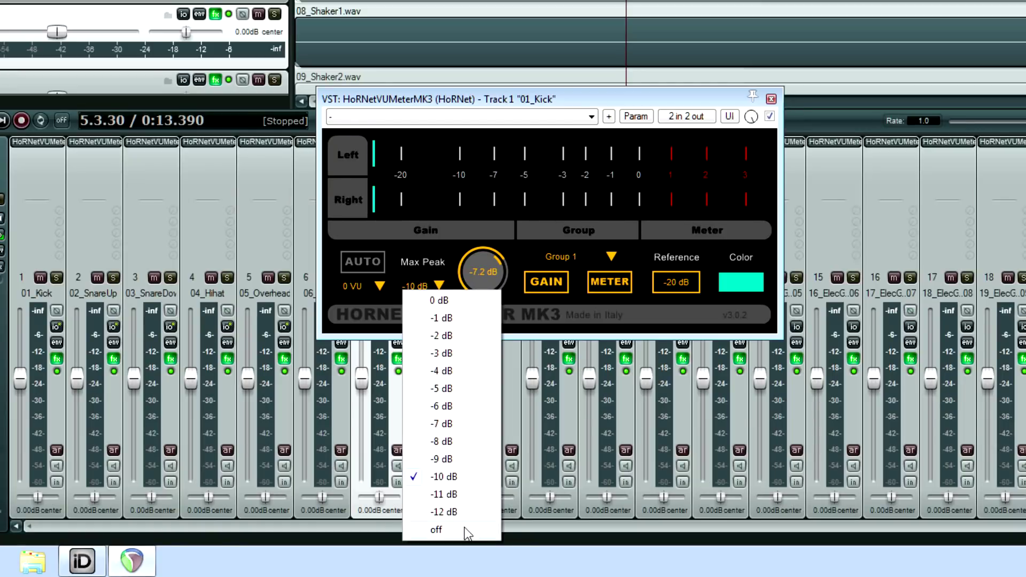
left_click(585, 89)
left_click(677, 287)
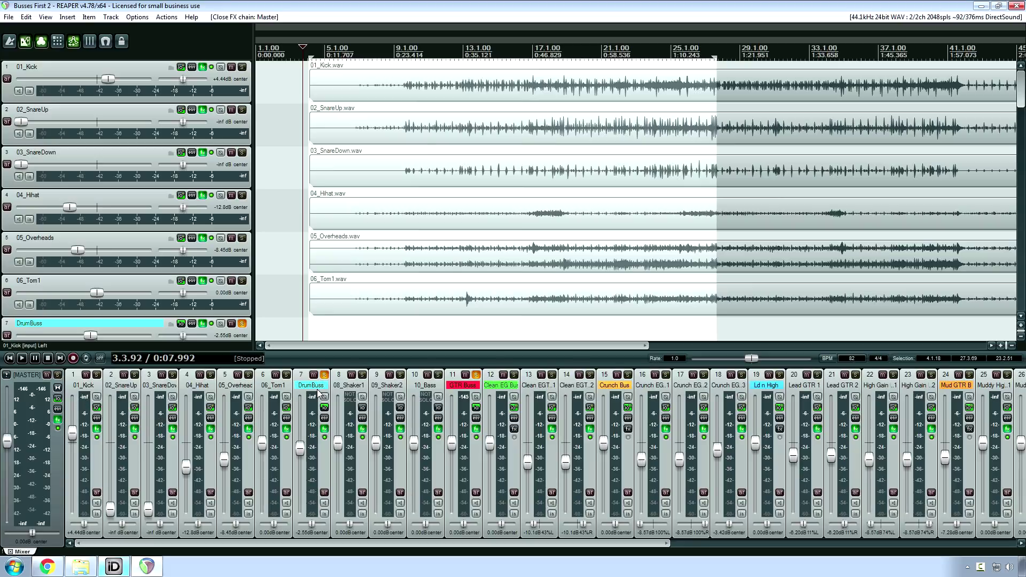
Step: Select the drum tracks from 01_Kick through 06_Tom1 in the mixer
left_click(77, 394)
left_click(265, 394, "shift")
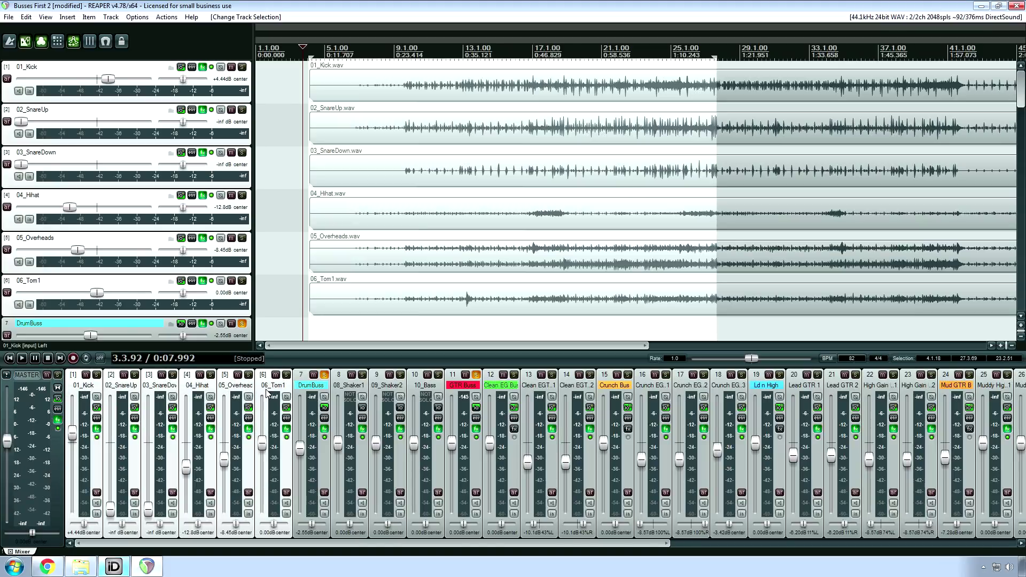
left_click_drag(261, 436, 253, 473)
mouse_move(75, 443)
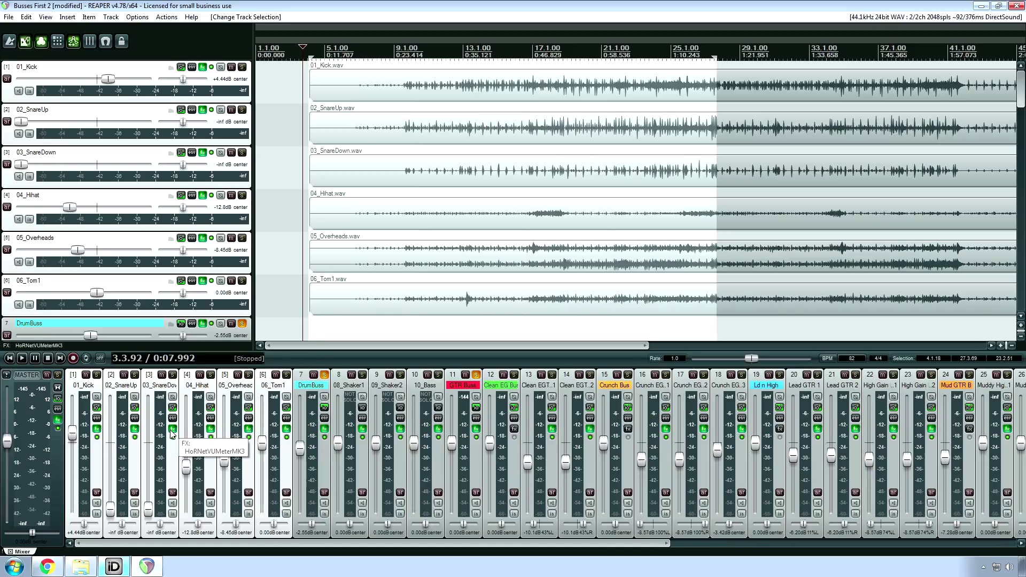
Step: Examine the PINK and Virtual Mix Rack plugins in the DrumBuss effects chain, and close the chain
left_click(324, 434)
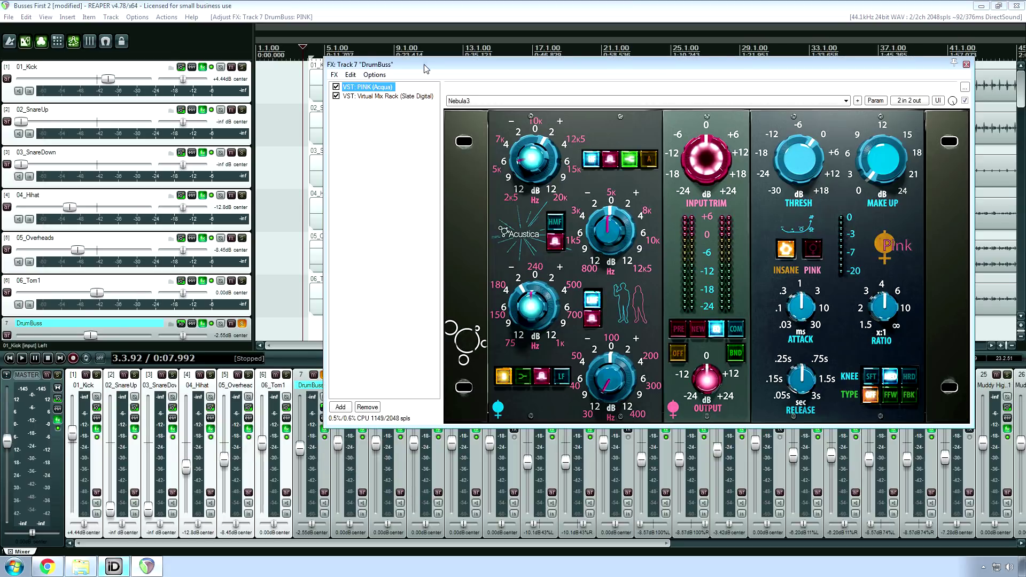
left_click_drag(411, 44, 208, 201)
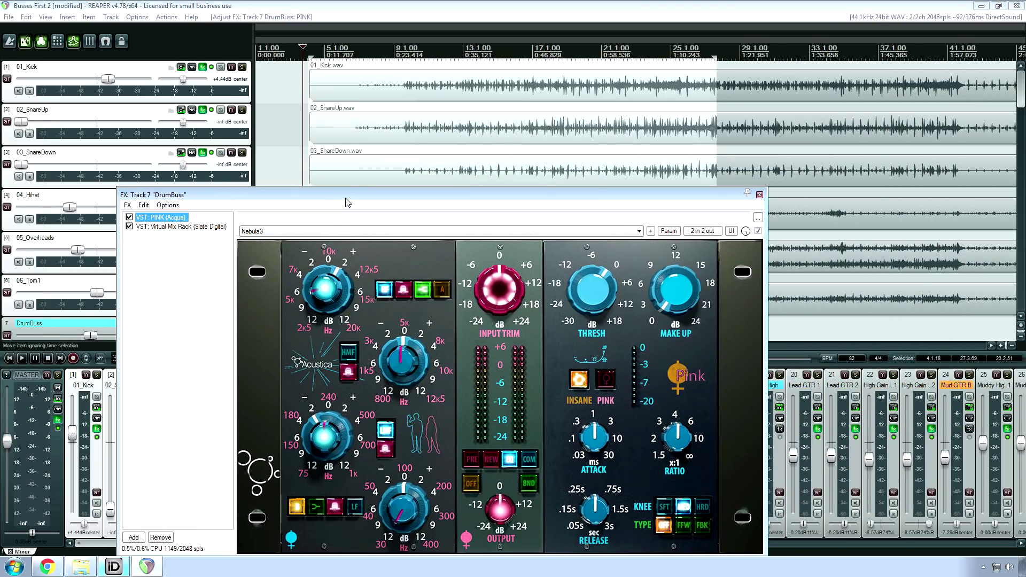
left_click_drag(345, 195, 346, 93)
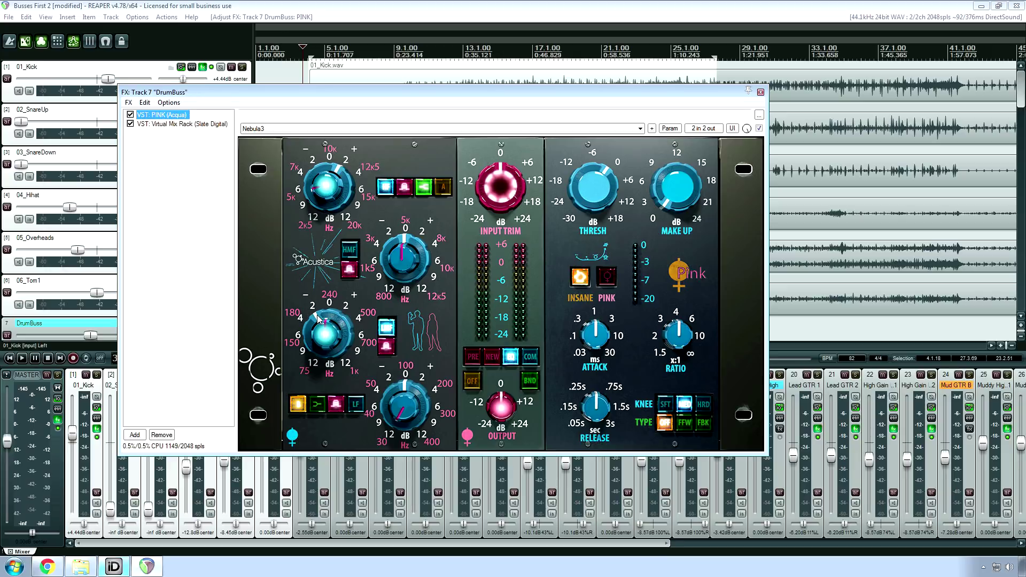
left_click(205, 125)
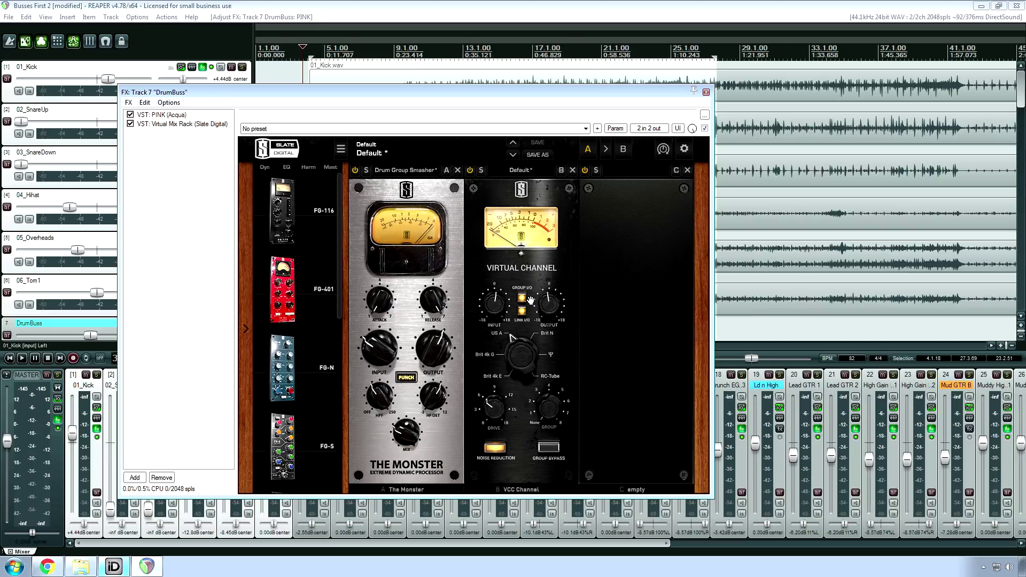
left_click(705, 92)
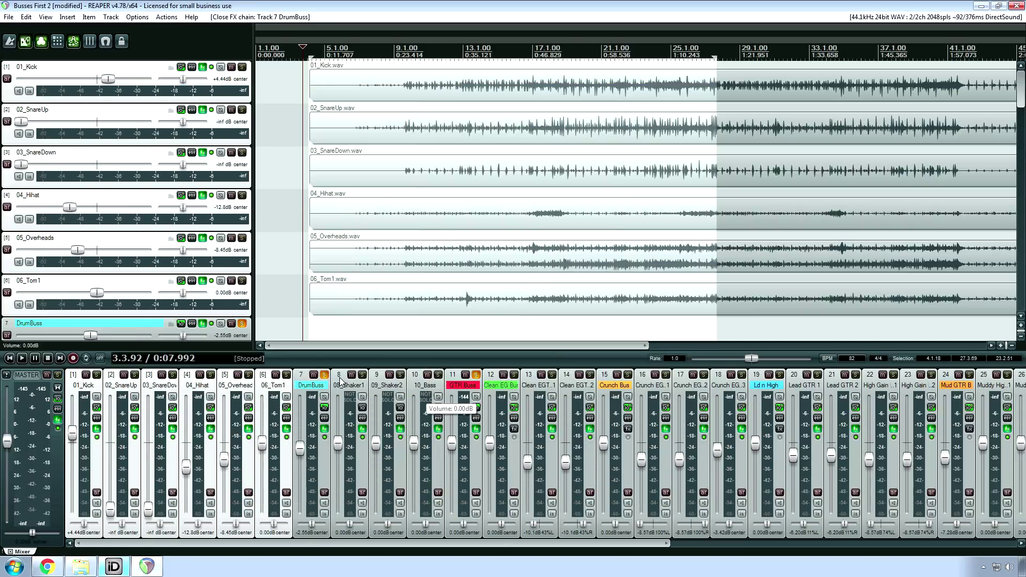
Step: Unsolo the GTR Buss and audition the drums with the DrumBuss effects chain alternately bypassed and enabled
left_click(476, 375)
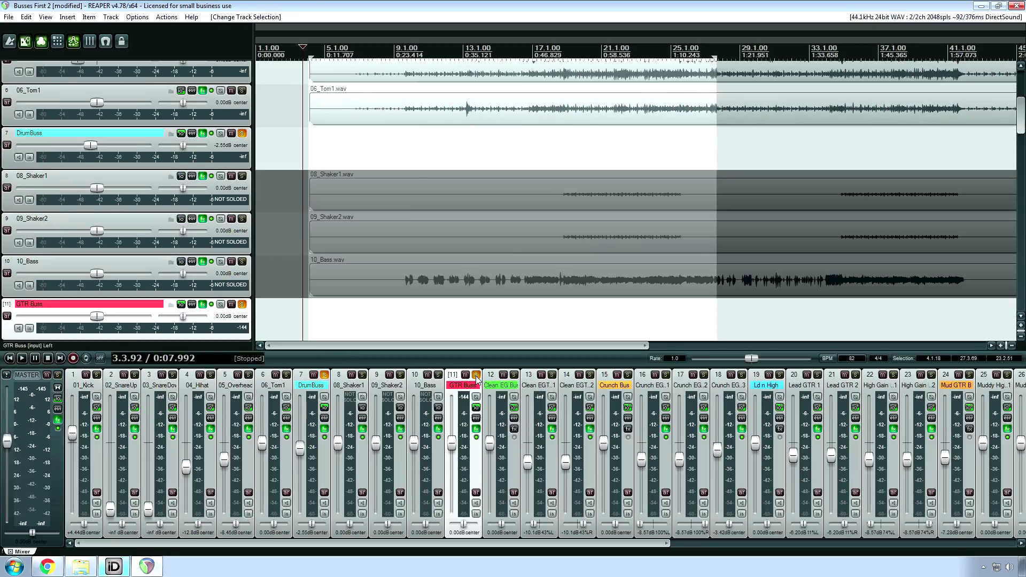
key("space")
left_click(325, 437)
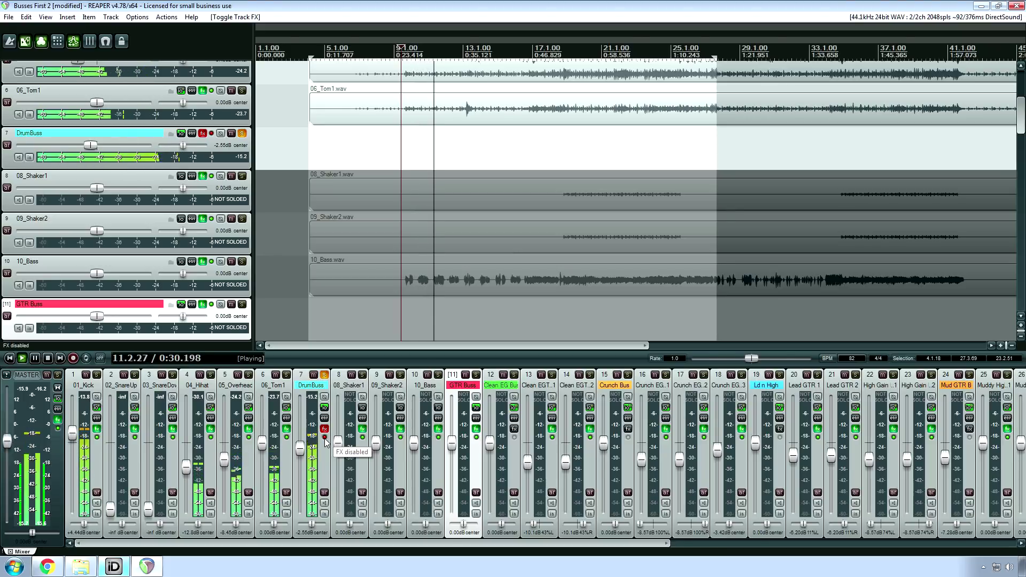
left_click(324, 437)
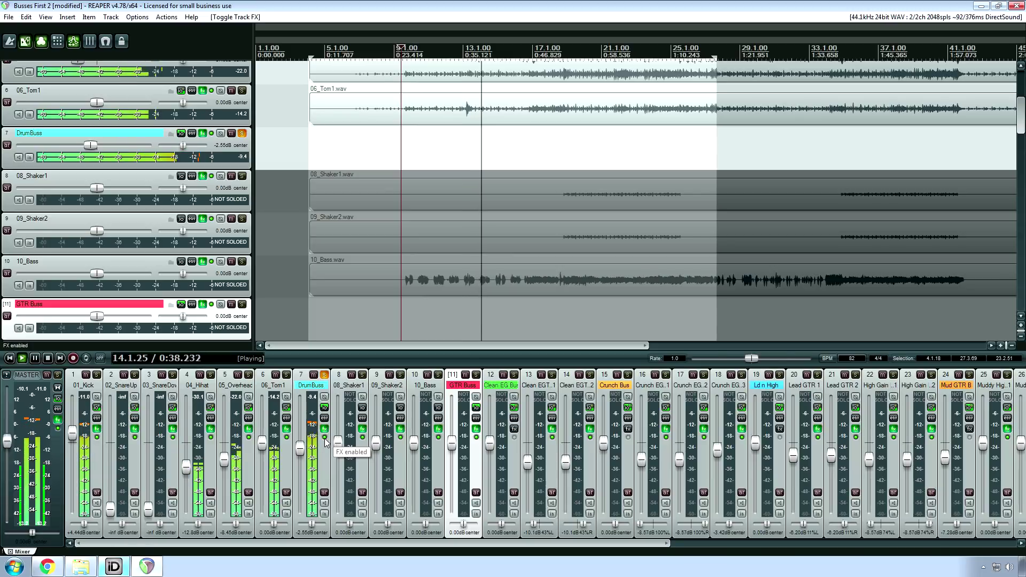
left_click(325, 438)
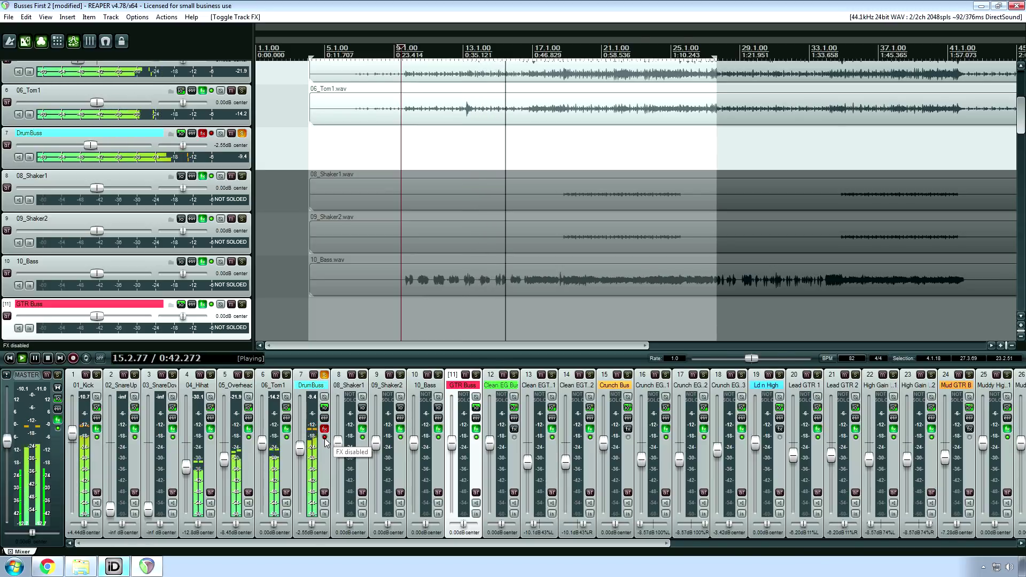
left_click(325, 438)
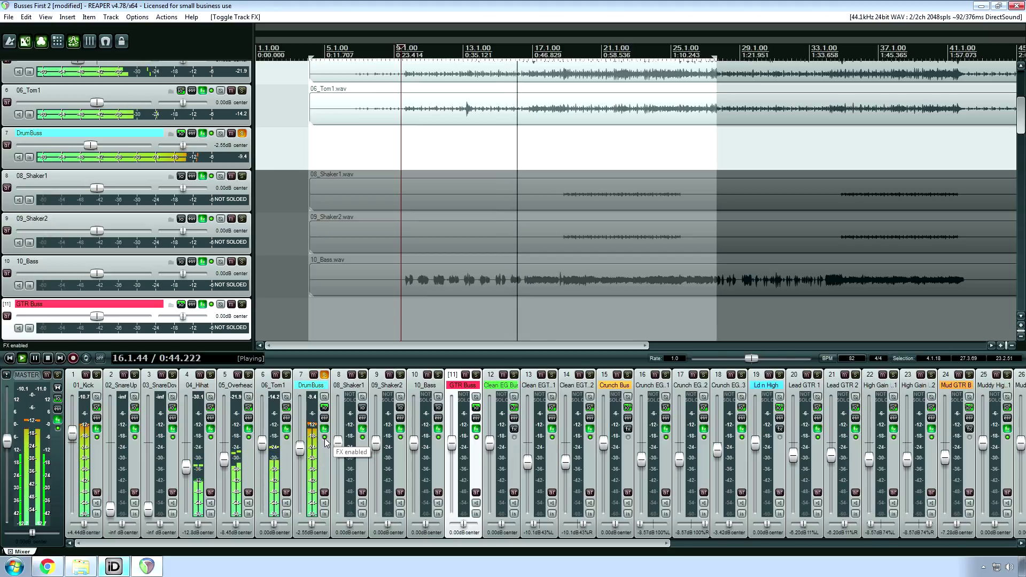
key("space")
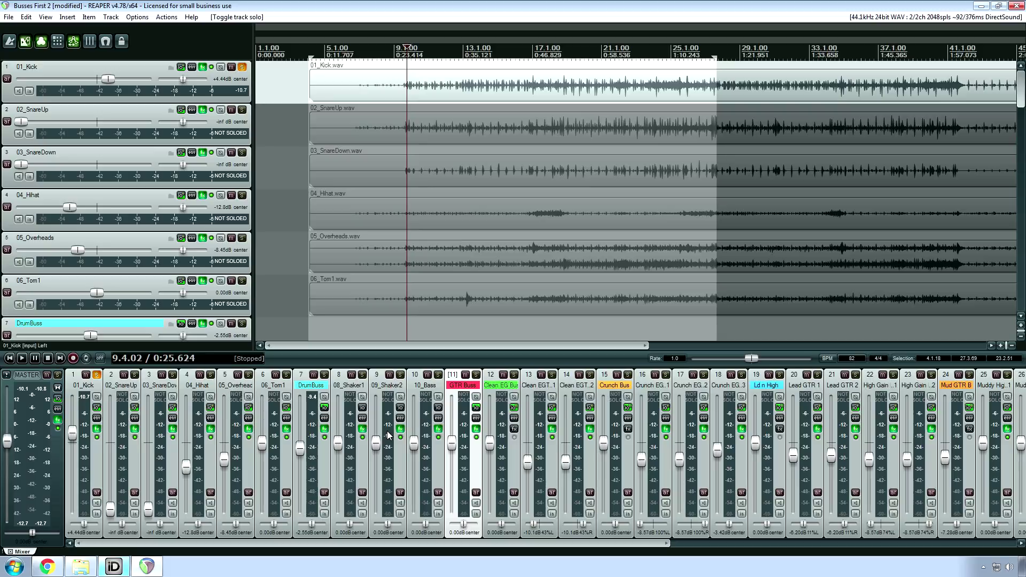
Step: Clear the solo on 01_Kick and take a brief look at the GTR Buss effects chain
left_click(96, 374)
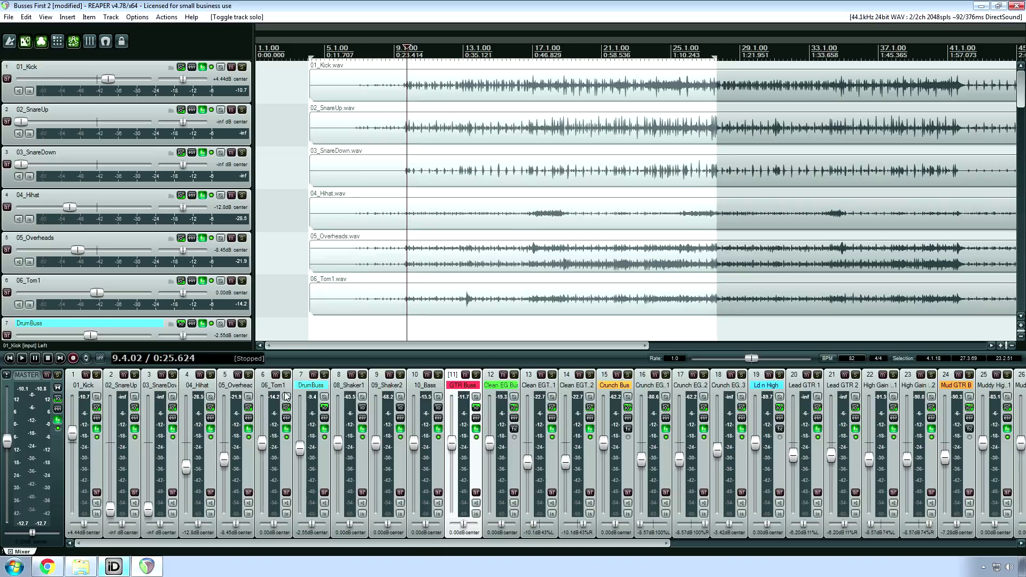
left_click_drag(419, 543, 642, 536)
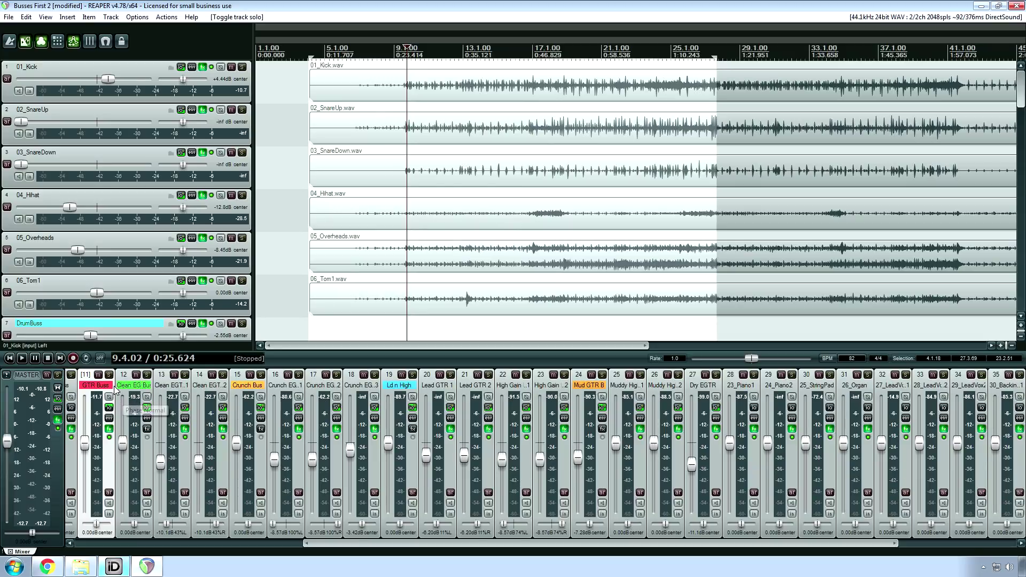
left_click(109, 431)
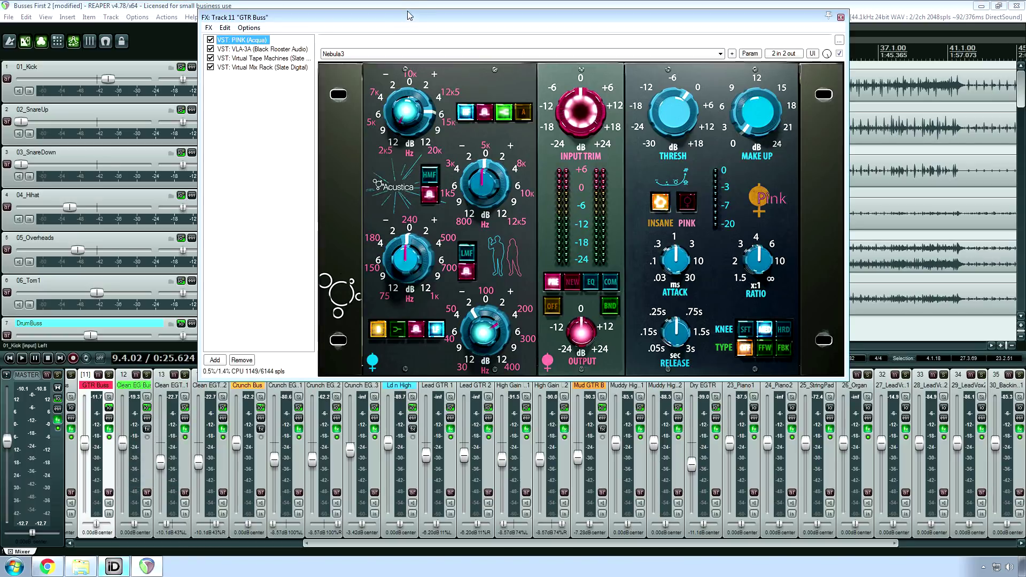
left_click(846, 18)
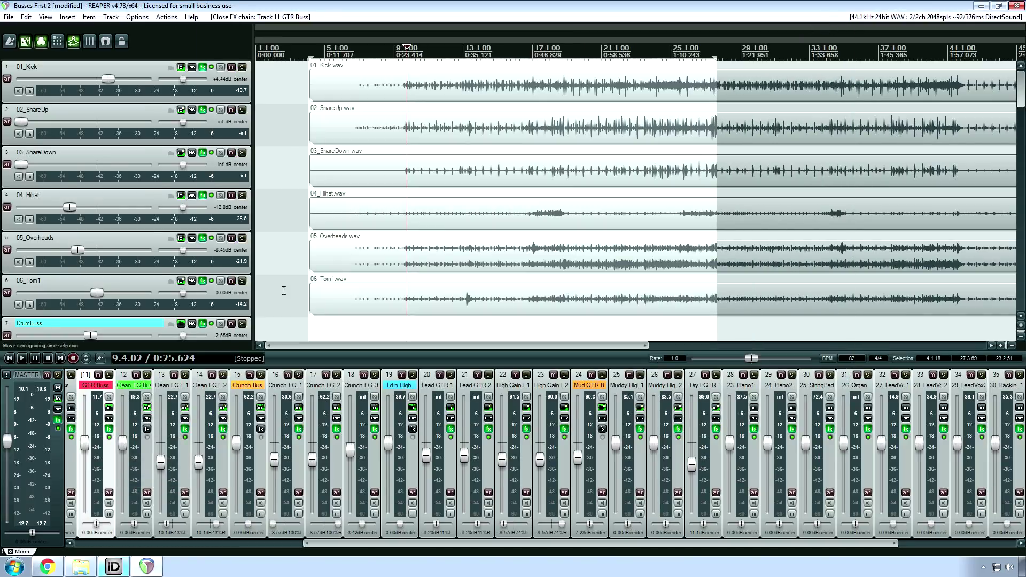
Step: Open the routing of the Clean EGTR 1 track to examine its send to the Clean EG Buss
left_click(185, 408)
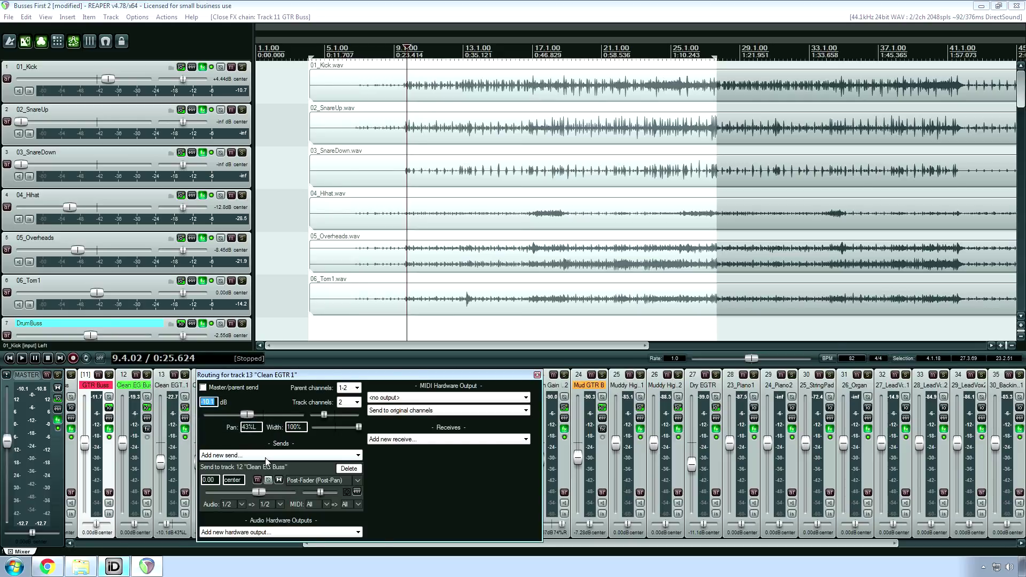
left_click_drag(276, 378, 445, 171)
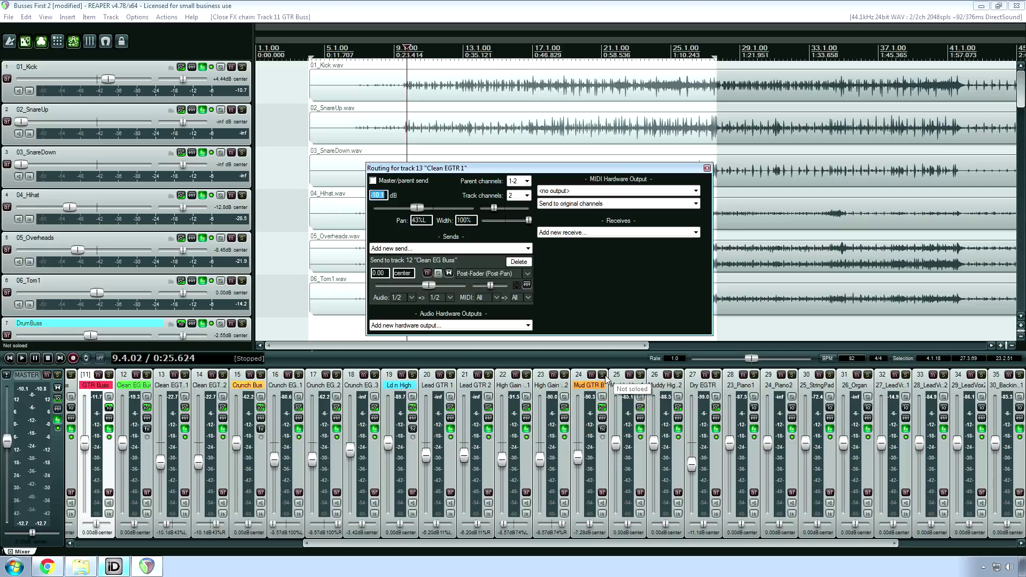
Step: Check which plugins are loaded on the GTR Buss, and close its effects chain
left_click_drag(491, 544, 434, 545)
mouse_move(202, 430)
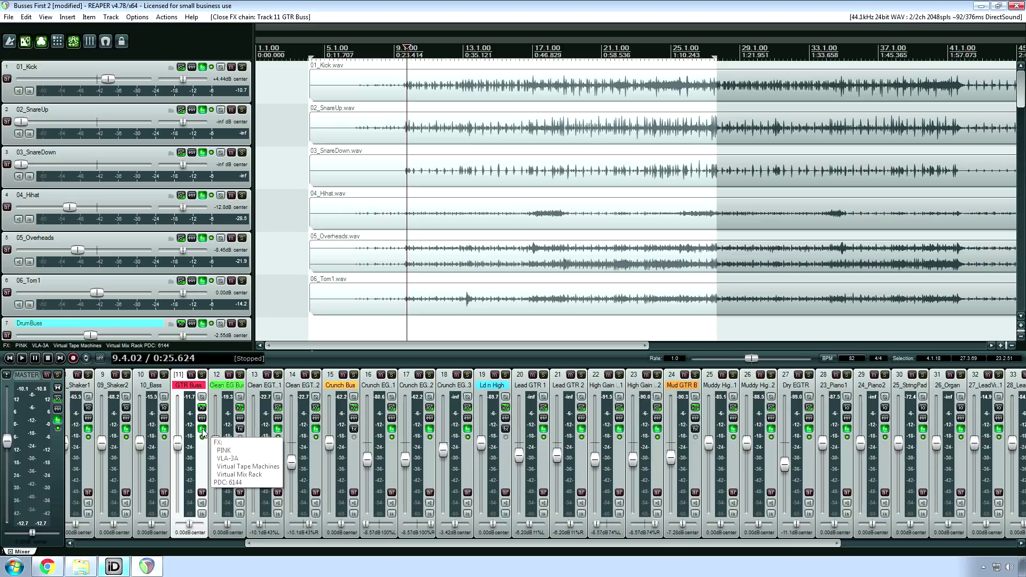
left_click(202, 429)
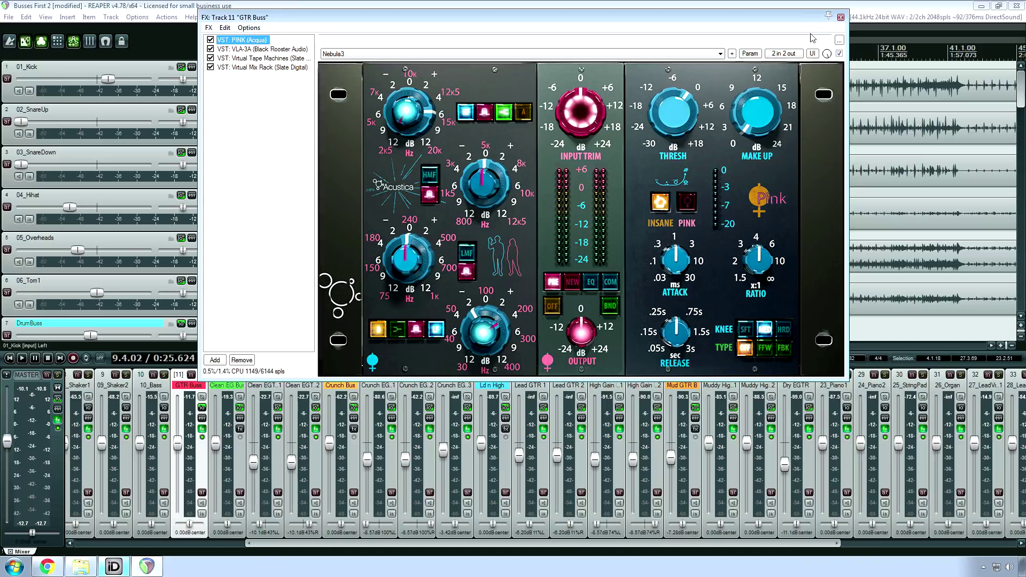
left_click(840, 18)
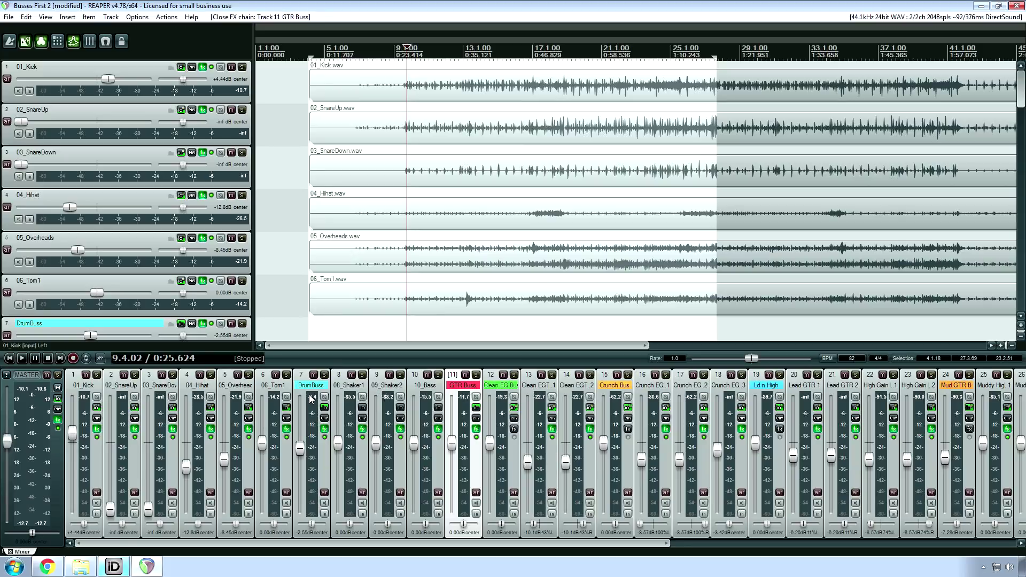
Step: Solo the GTR Buss and review its PINK, VLA-3A, Virtual Tape Machines and Virtual Mix Rack plugins
left_click(475, 374)
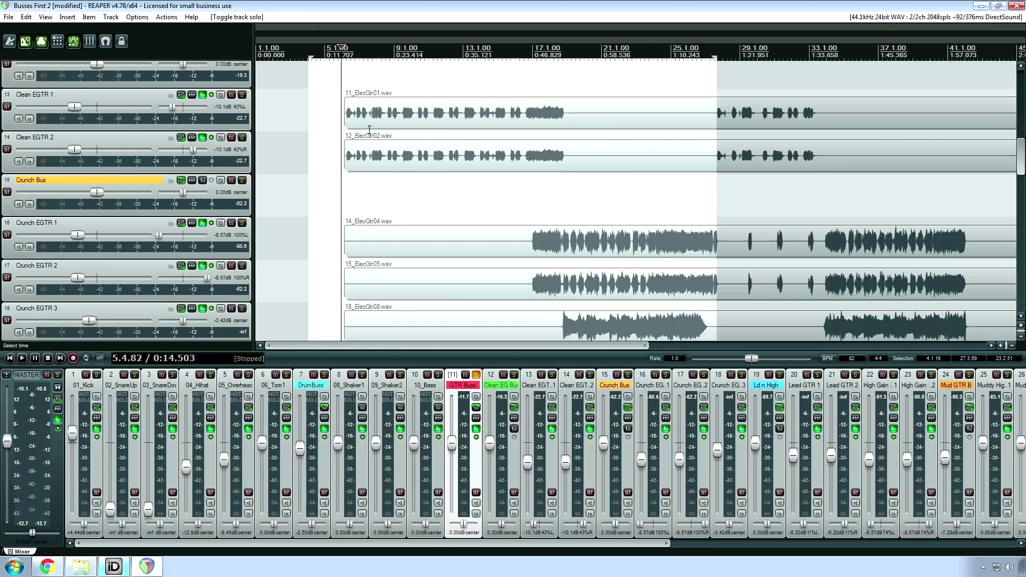
left_click(476, 429)
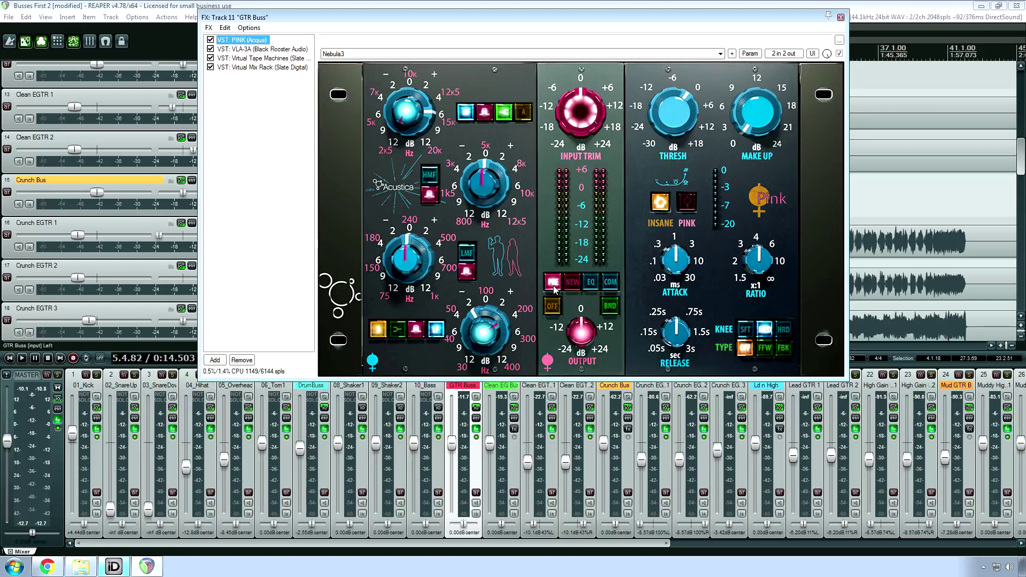
left_click(262, 49)
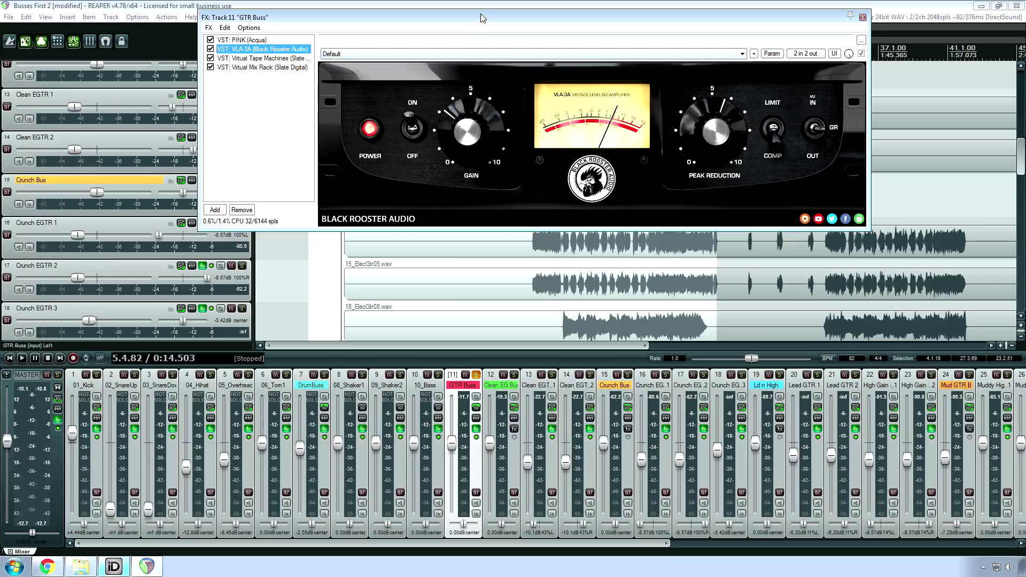
left_click_drag(480, 20, 441, 133)
key("Down")
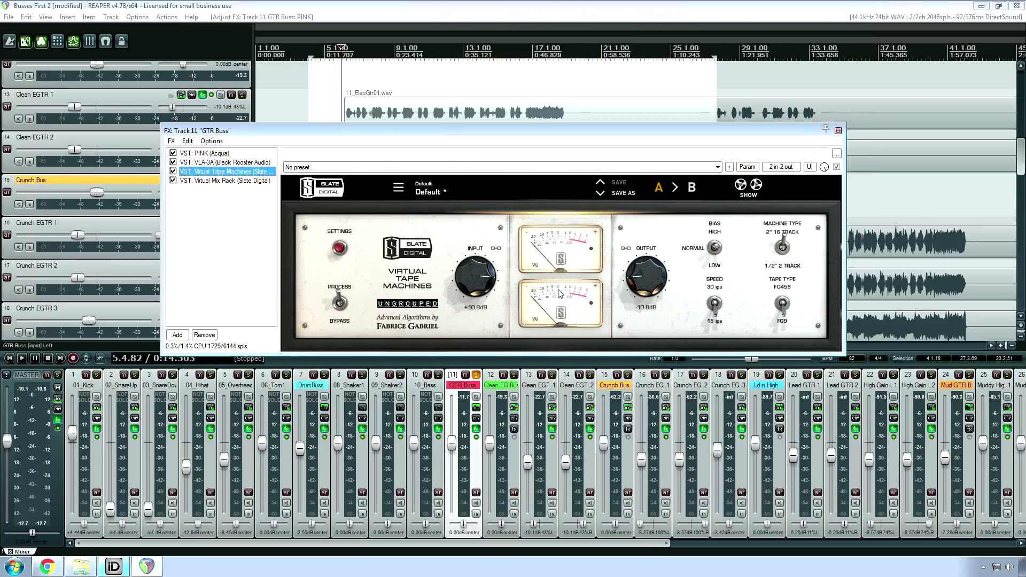
key("Down")
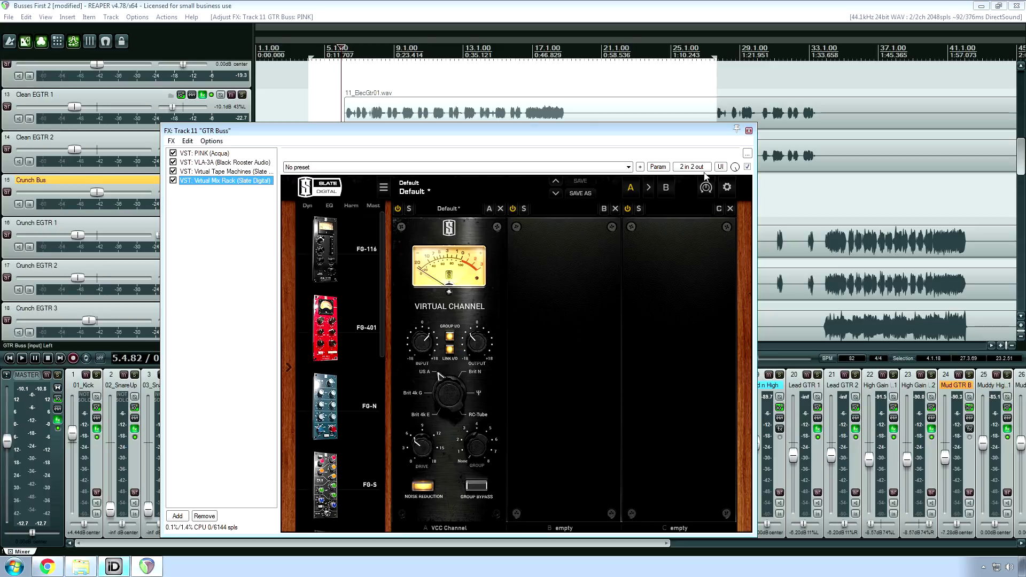
left_click(749, 130)
Step: Audition the clean guitars with the GTR Buss effects bypassed and with them enabled
left_click(476, 437)
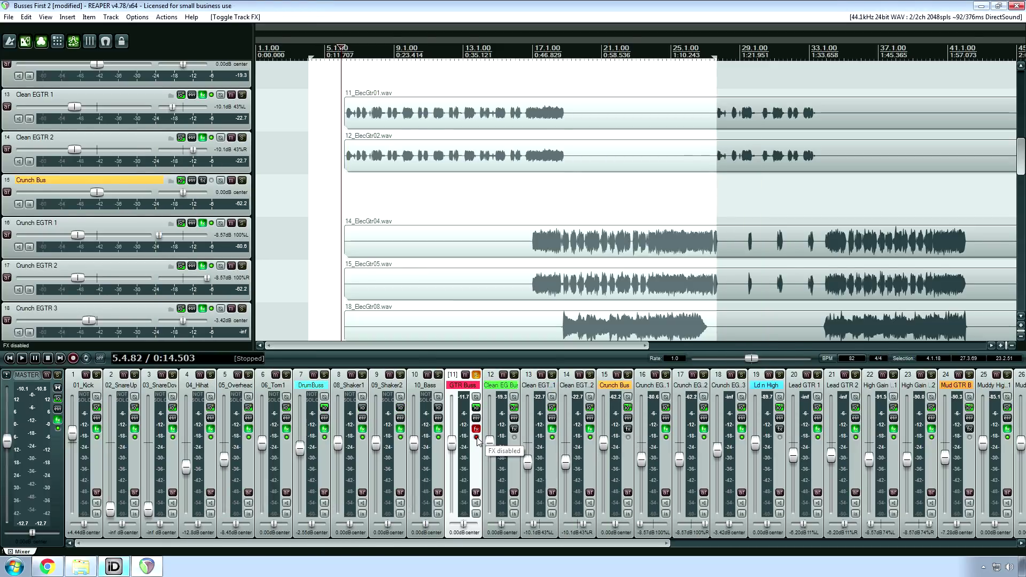
key("space")
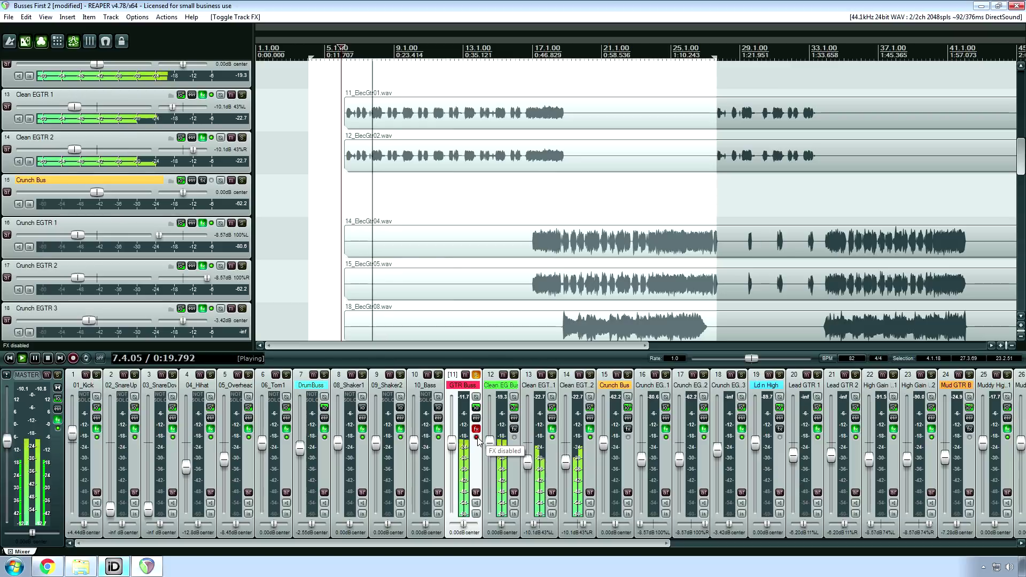
key("space")
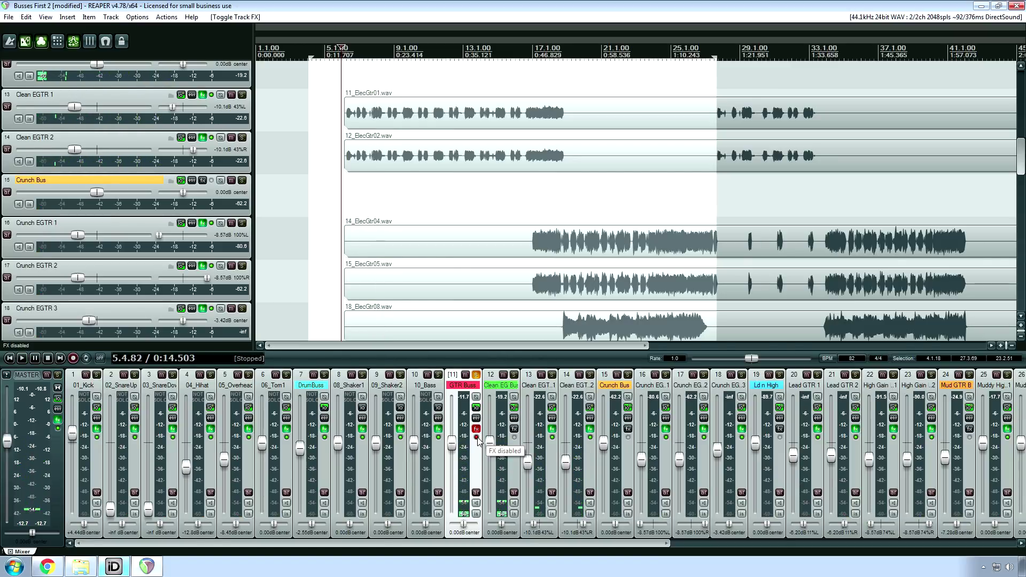
key("space")
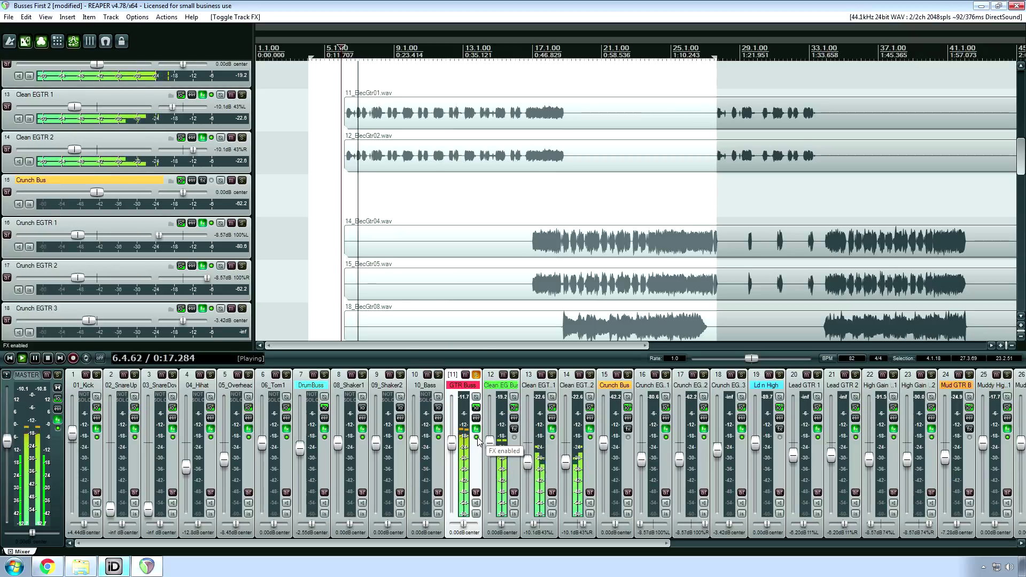
key("space")
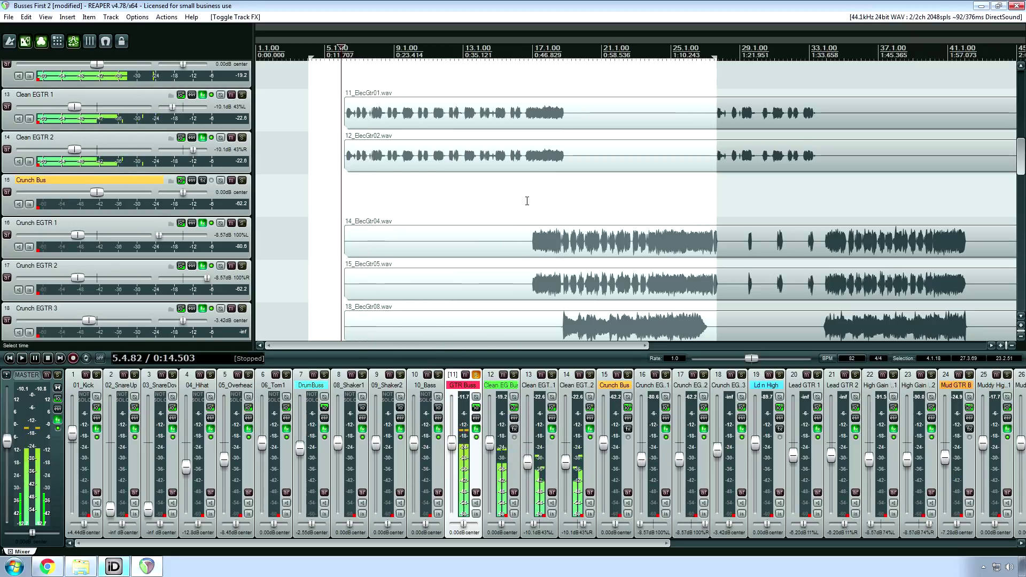
Step: Audition the electric guitars from bar 15 onward, alternating between the GTR Buss effects bypassed and enabled
left_click(512, 198)
key("space")
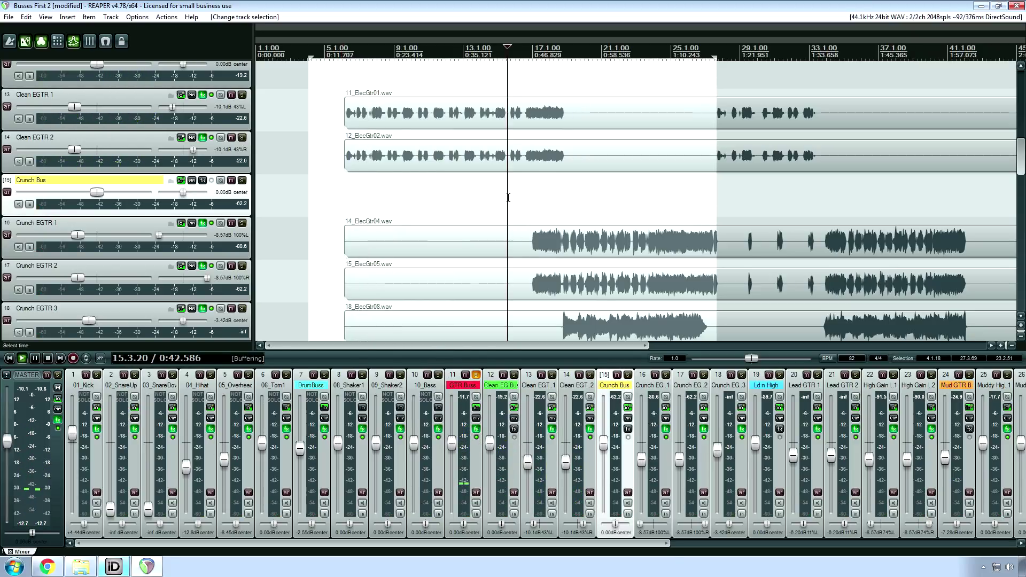
left_click(476, 437)
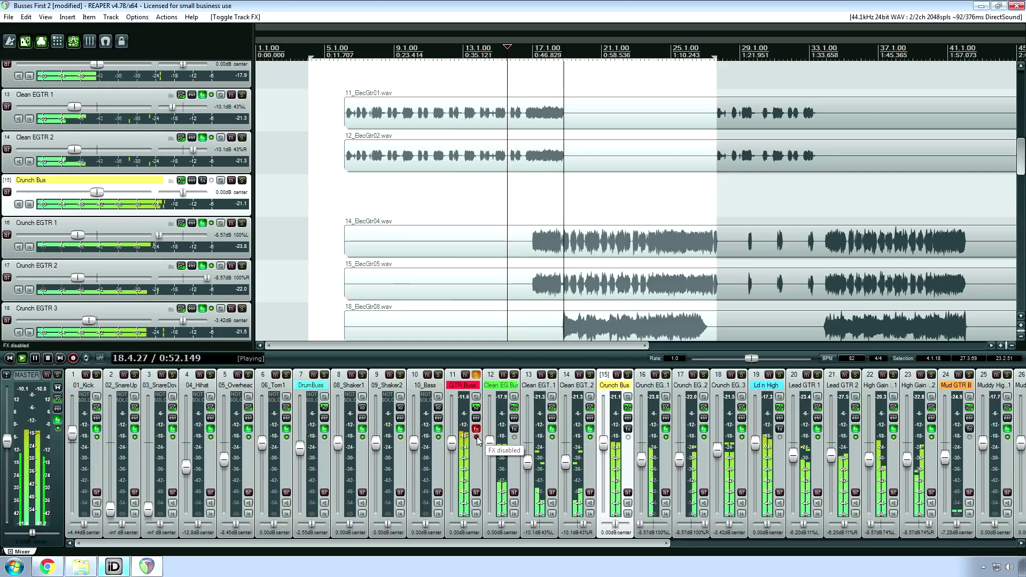
left_click(476, 437)
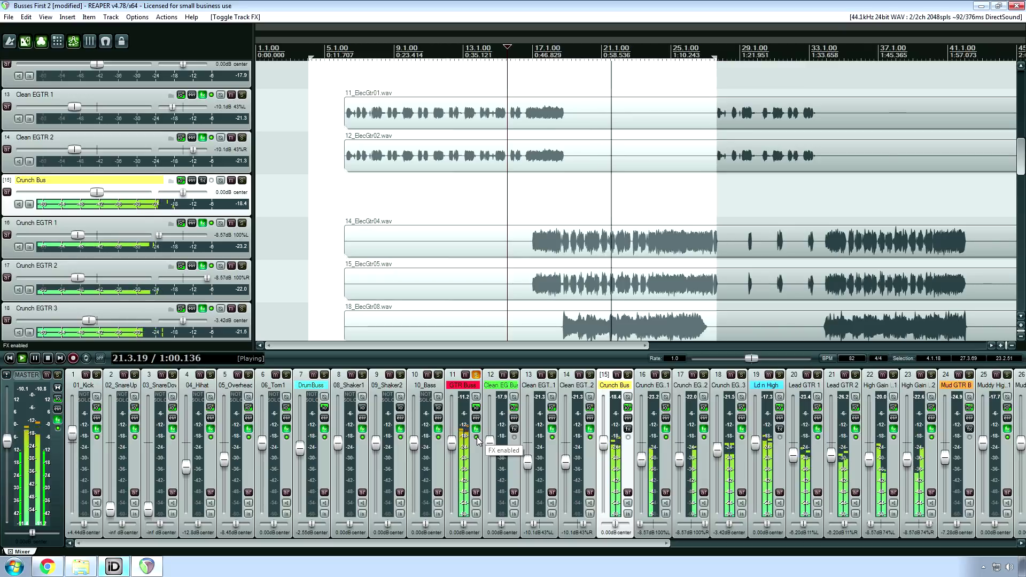
left_click(477, 438)
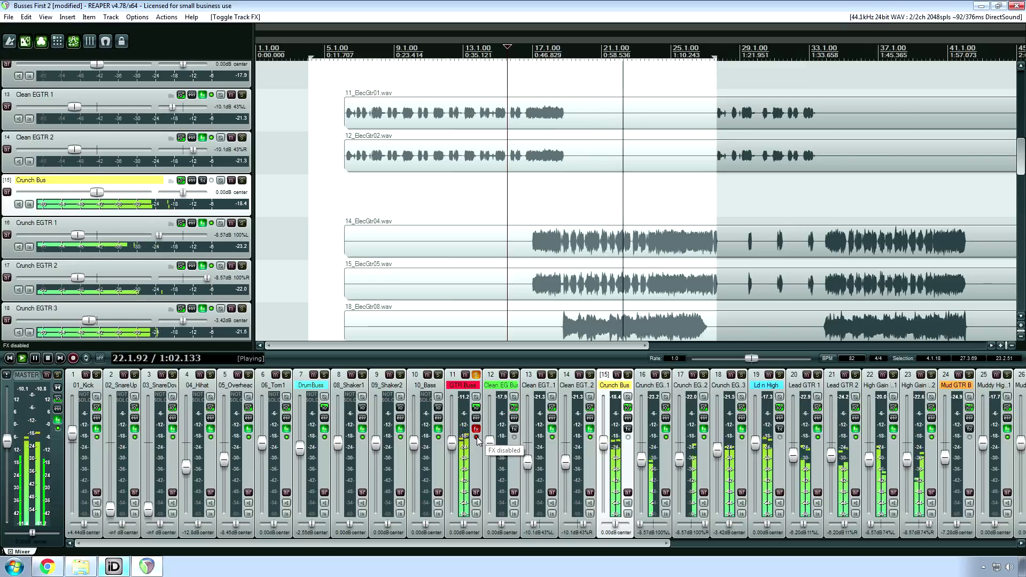
left_click(476, 437)
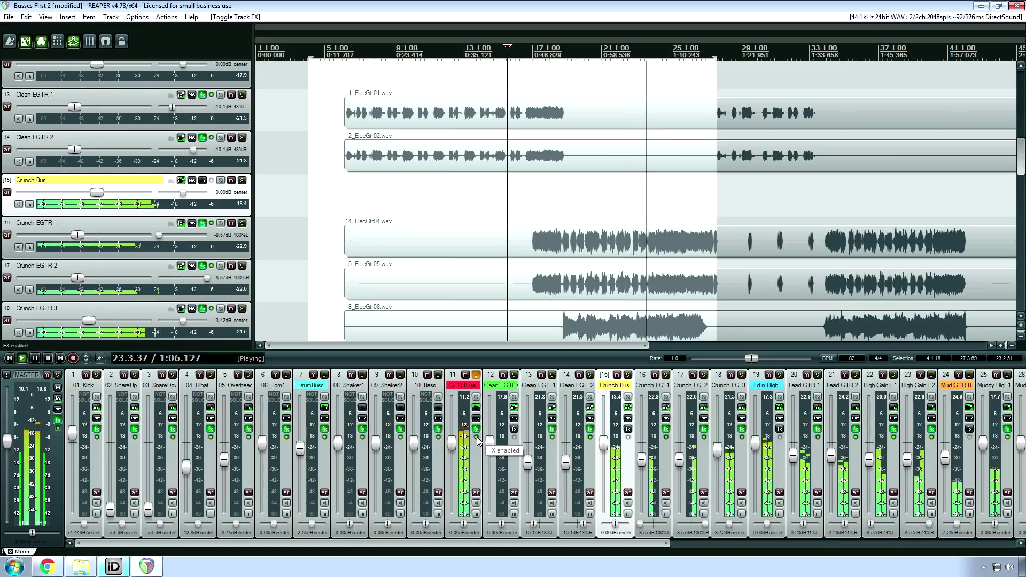
key("space")
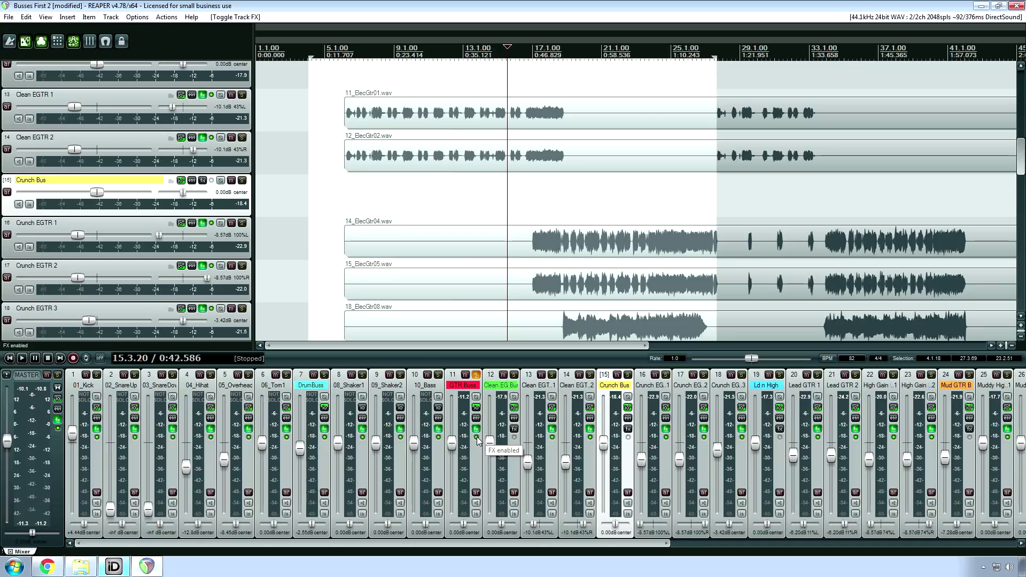
Step: Enlarge the mixer to show the plugin inserts, and check per-track CPU use in the Performance Meter against the mixer channels
left_click_drag(515, 353, 518, 259)
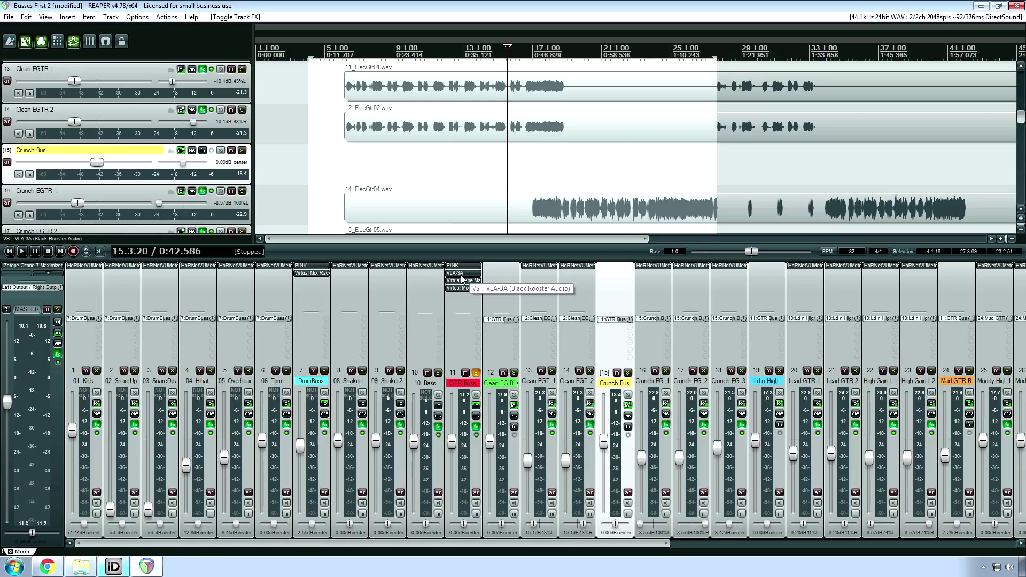
left_click(46, 18)
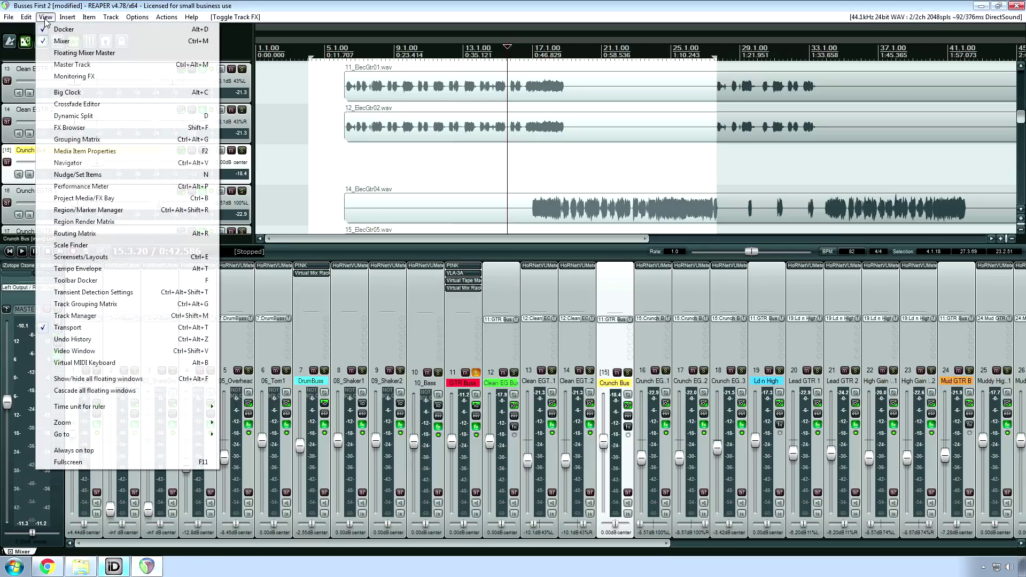
left_click(74, 187)
key("space")
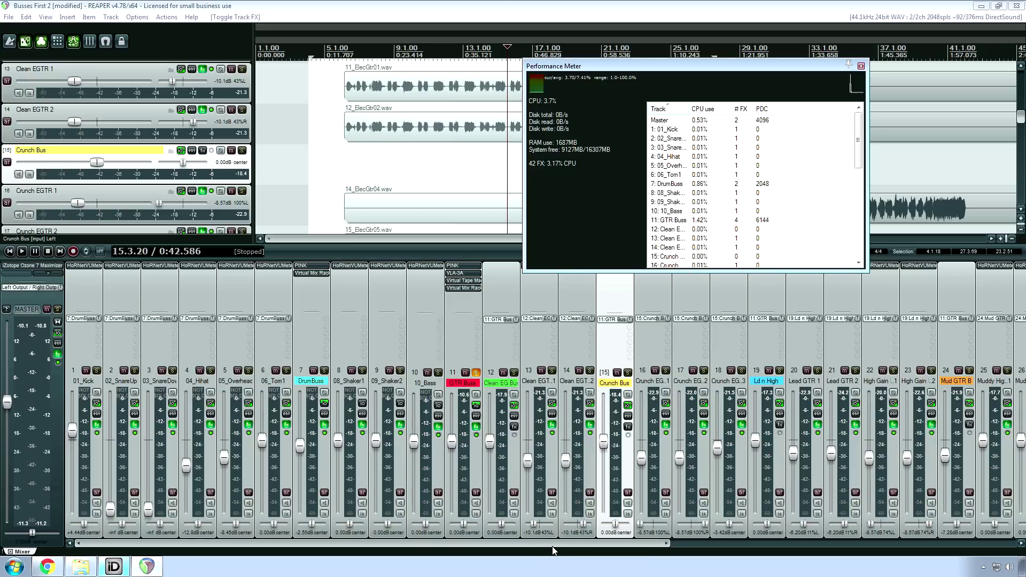
left_click_drag(553, 548, 947, 533)
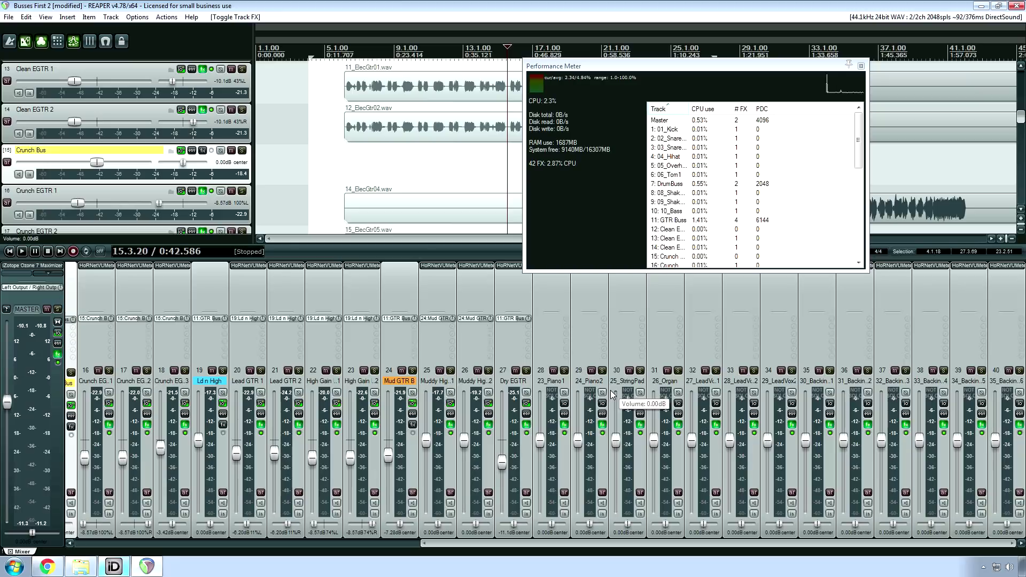
left_click_drag(541, 547, 188, 547)
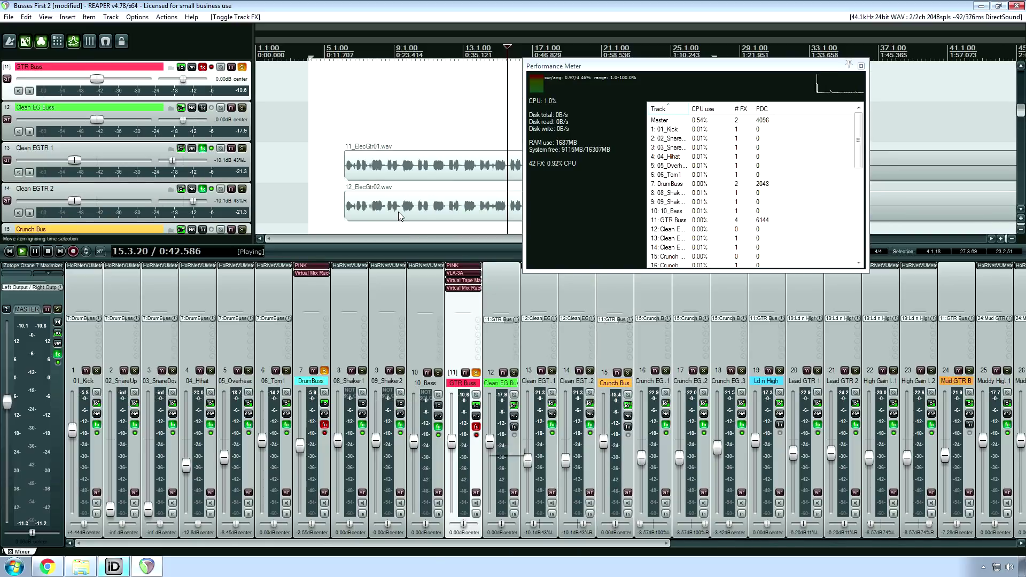
Step: Play the soloed drums and guitars without the Performance Meter open, and enable the effects on the GTR Buss and the DrumBuss
key("space")
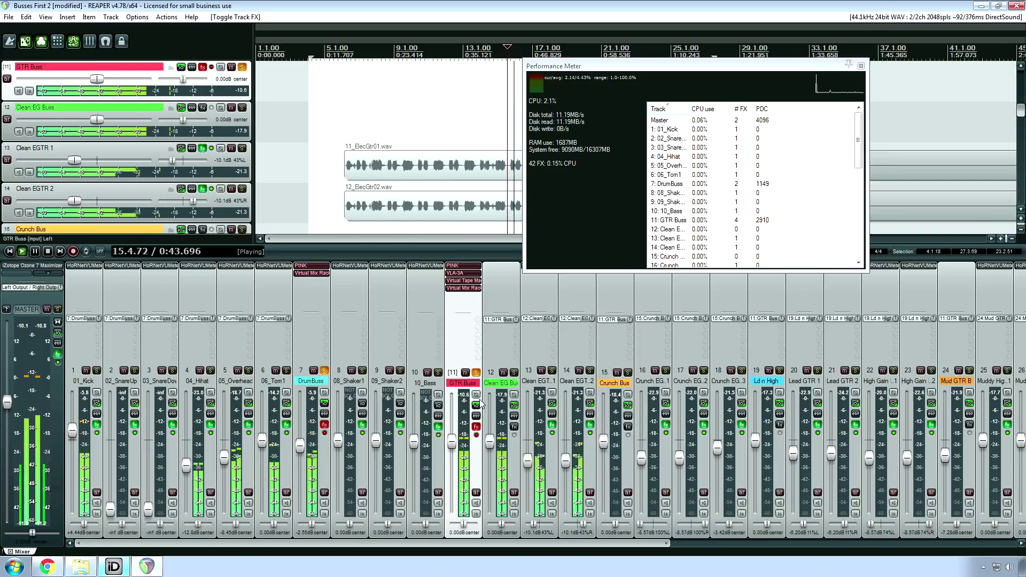
left_click(860, 66)
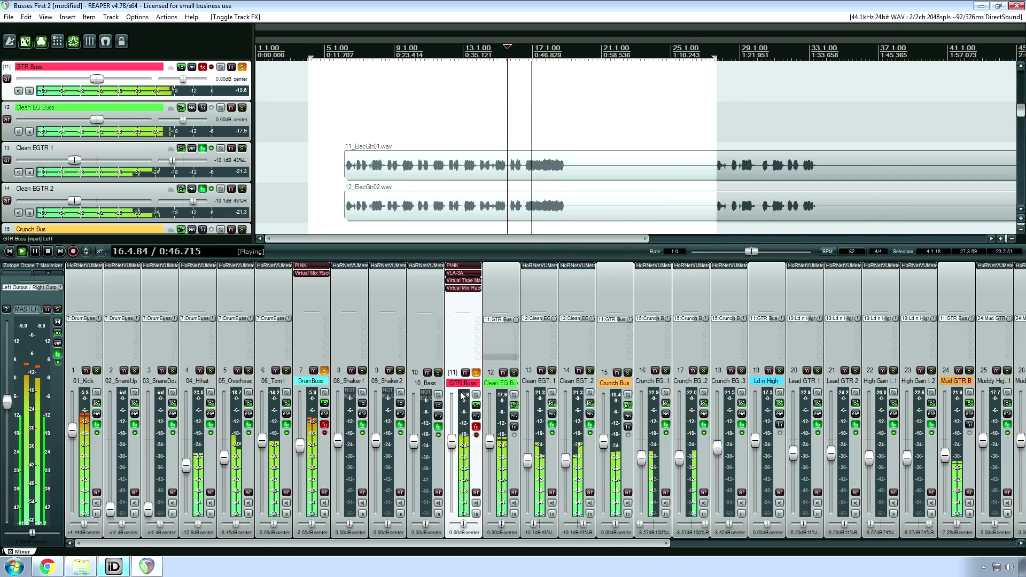
left_click(477, 436)
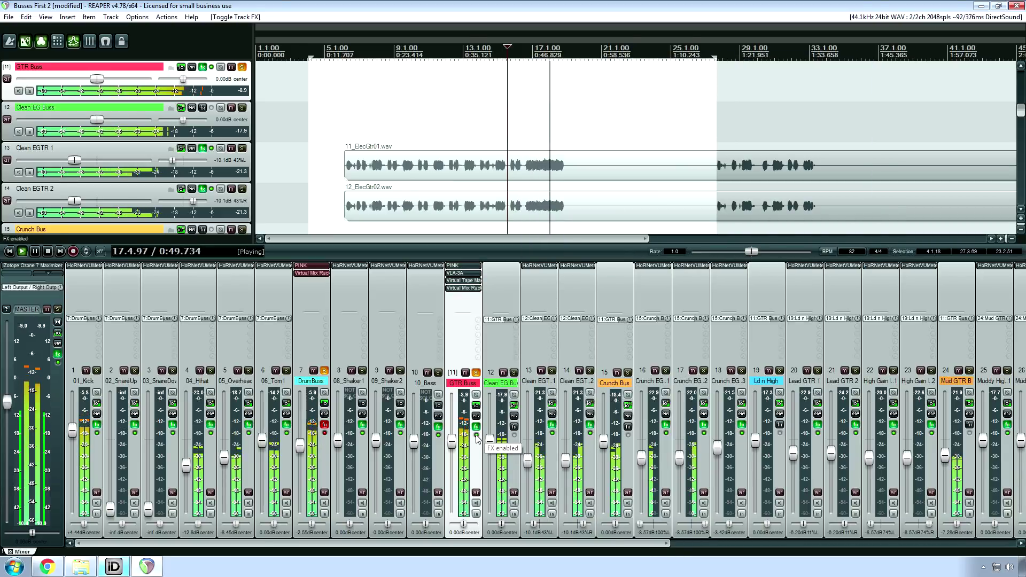
left_click(327, 441)
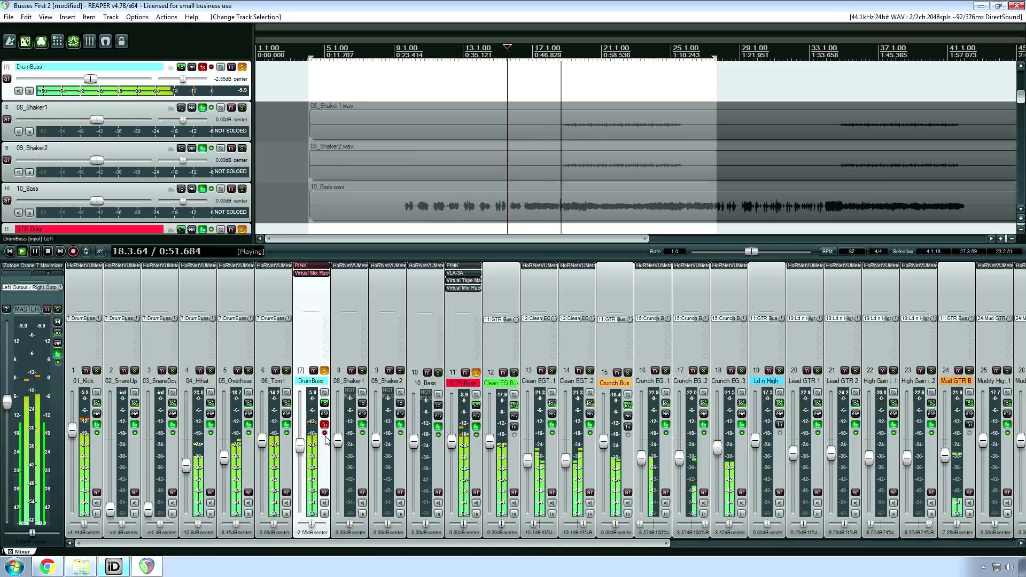
left_click(324, 425)
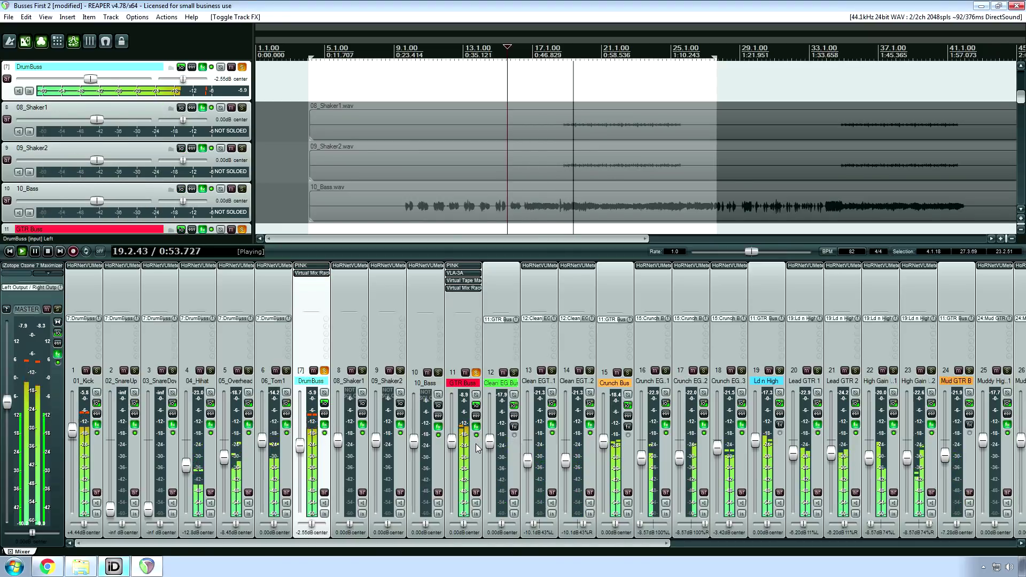
Step: Select the GTR Buss together with the DrumBuss and compare playback with both busses' effects bypassed and enabled
left_click(478, 448)
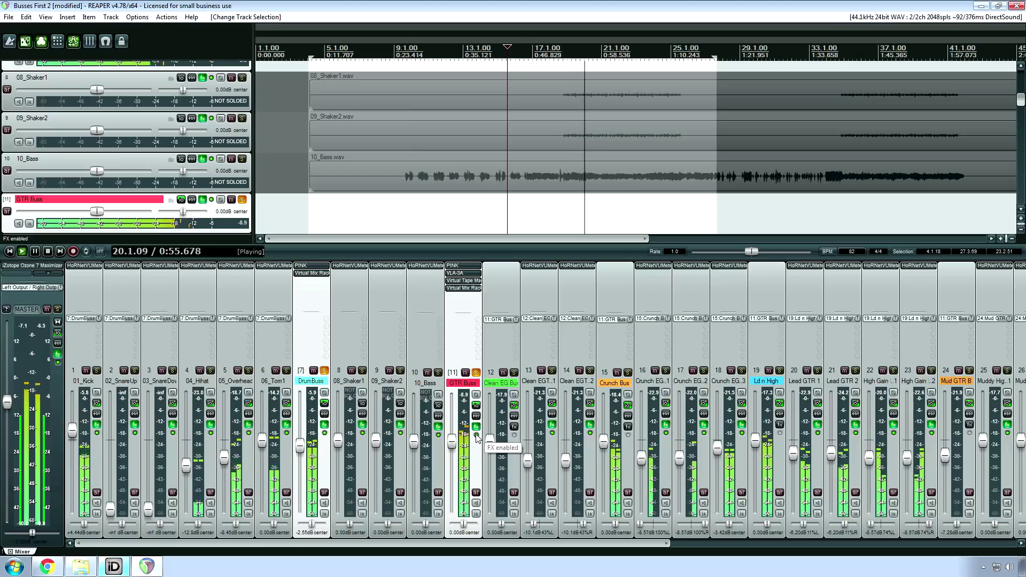
left_click(477, 435)
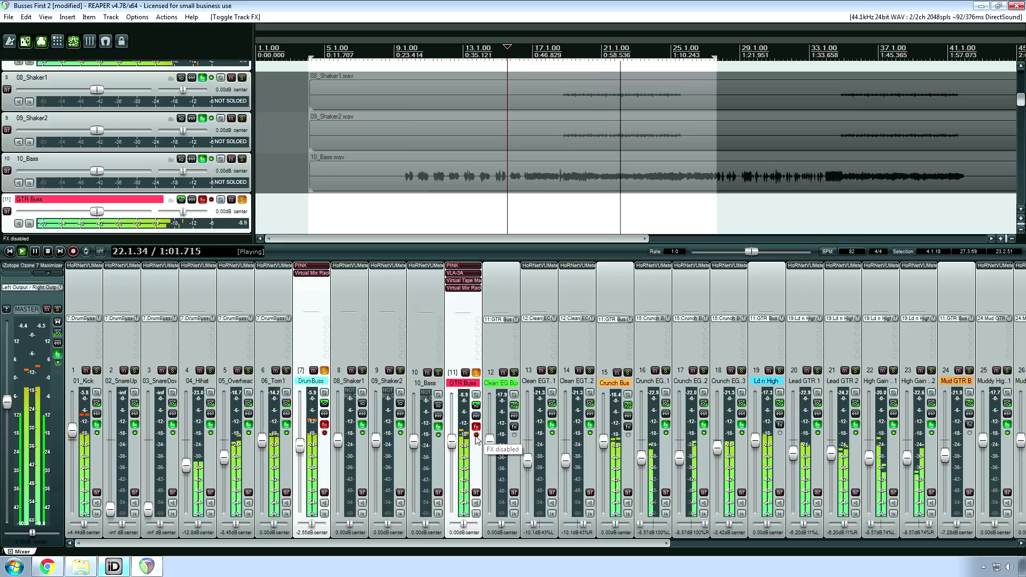
left_click(476, 435)
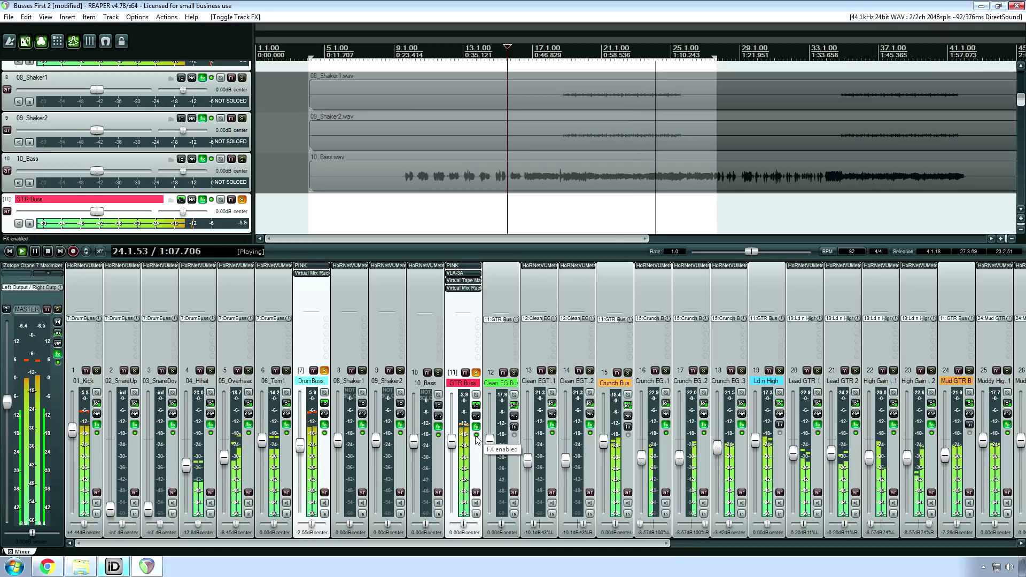
left_click(476, 436)
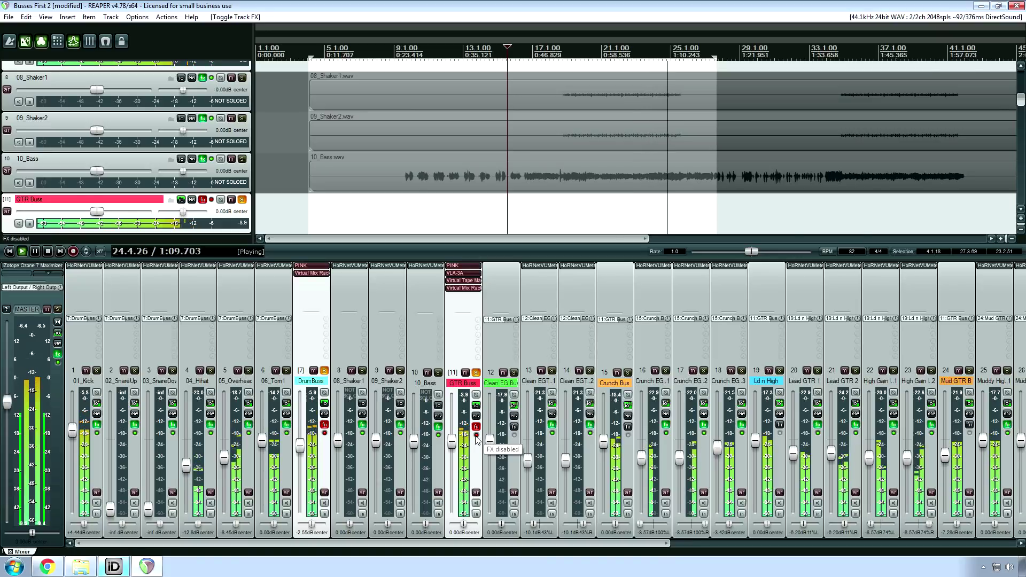
left_click(476, 435)
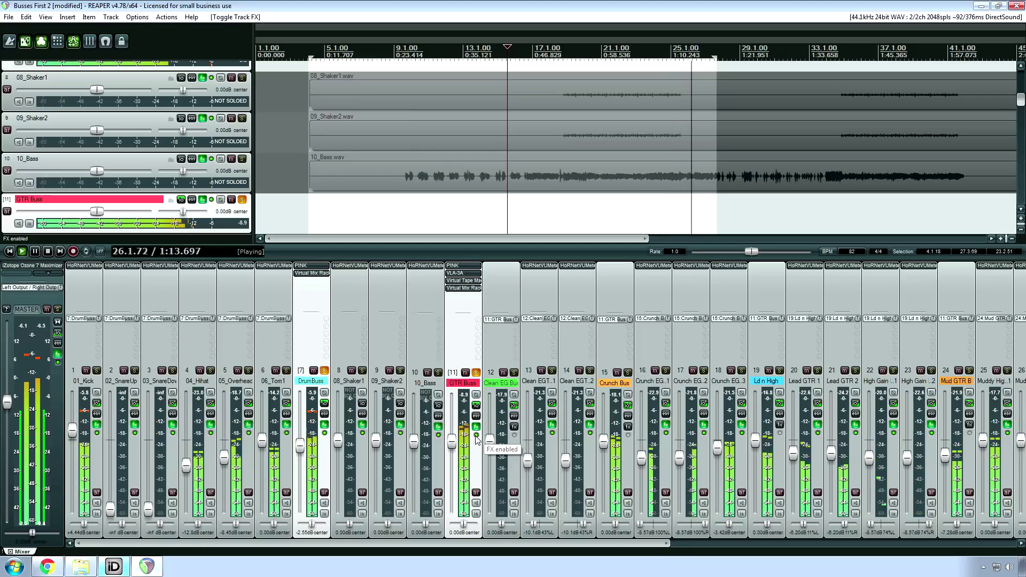
key("space")
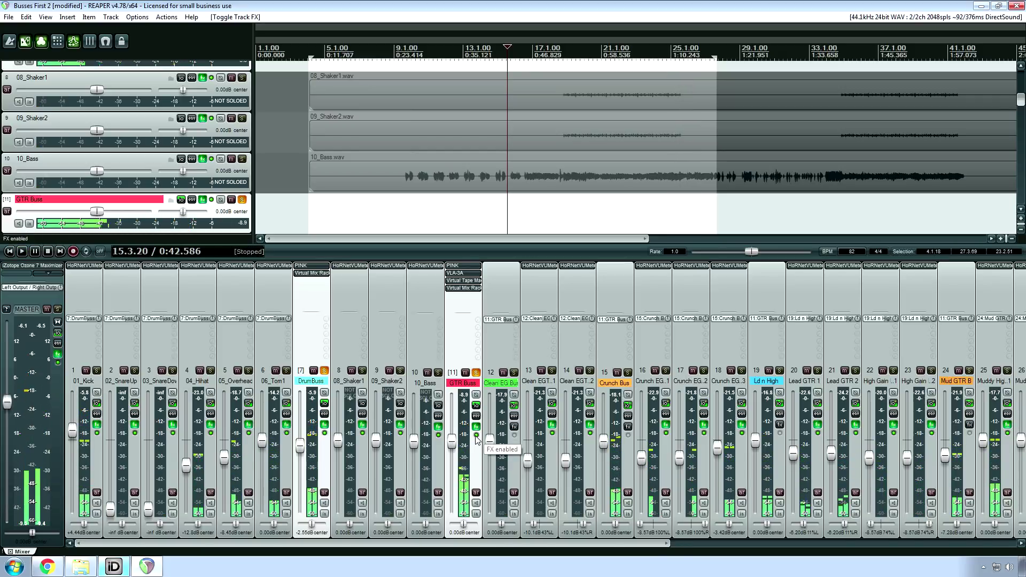